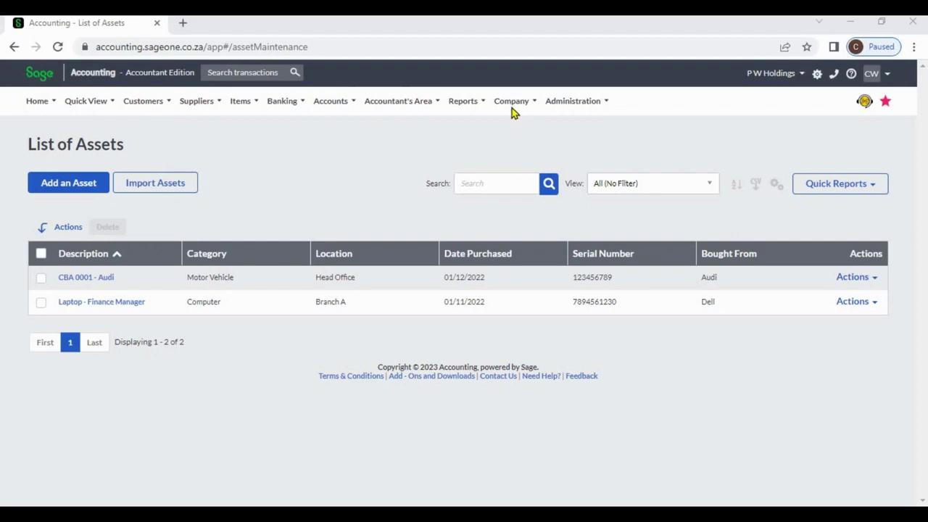
- Start a new company asset record and enter "Table" as its description
click(512, 104)
mouse_move(525, 200)
mouse_move(511, 105)
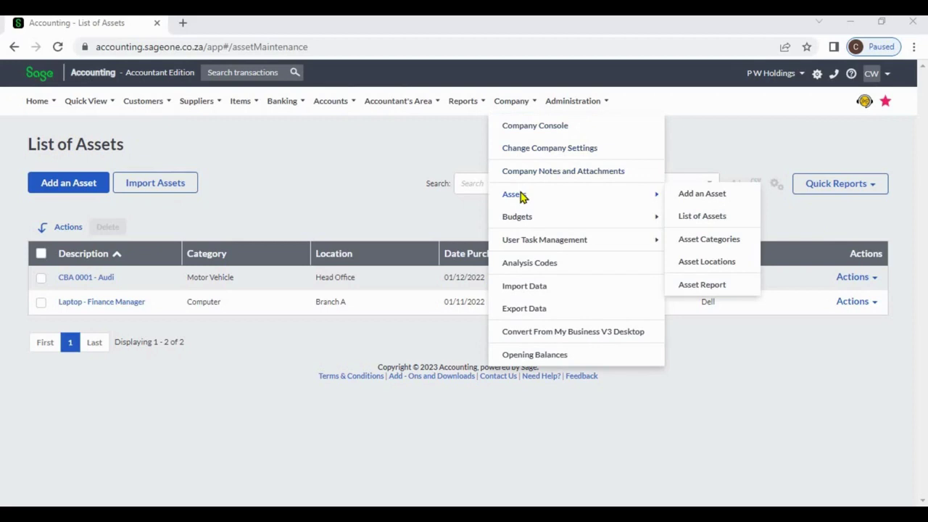
click(682, 193)
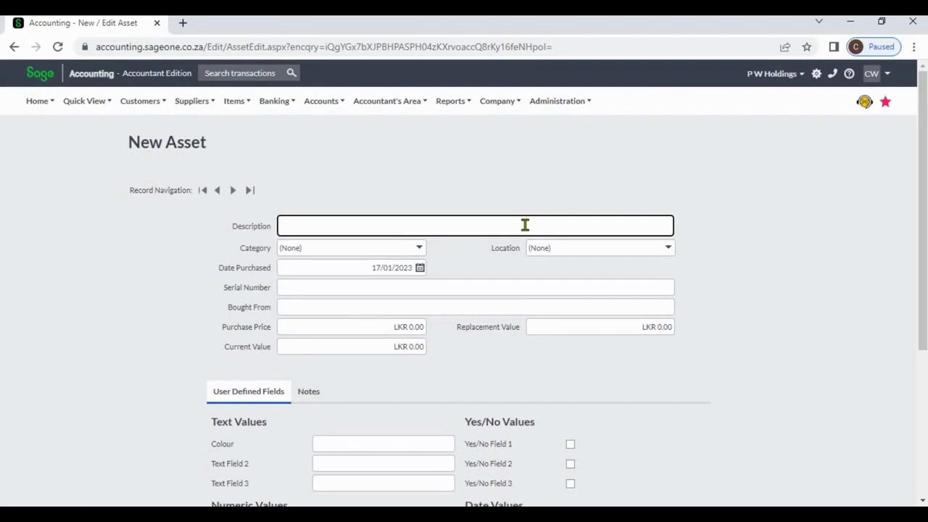
text(Table)
- Create a new asset category named "Furniture" from within the asset record and assign it to the table
click(421, 250)
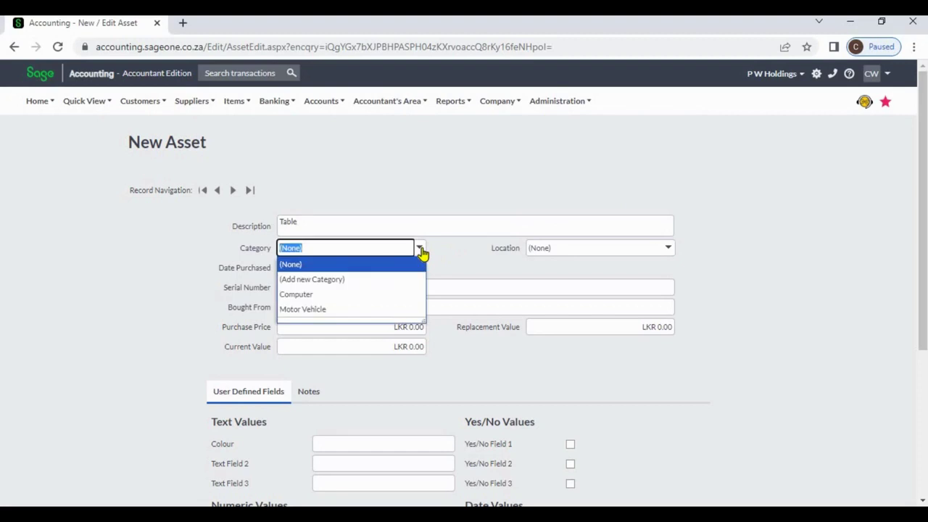
click(379, 283)
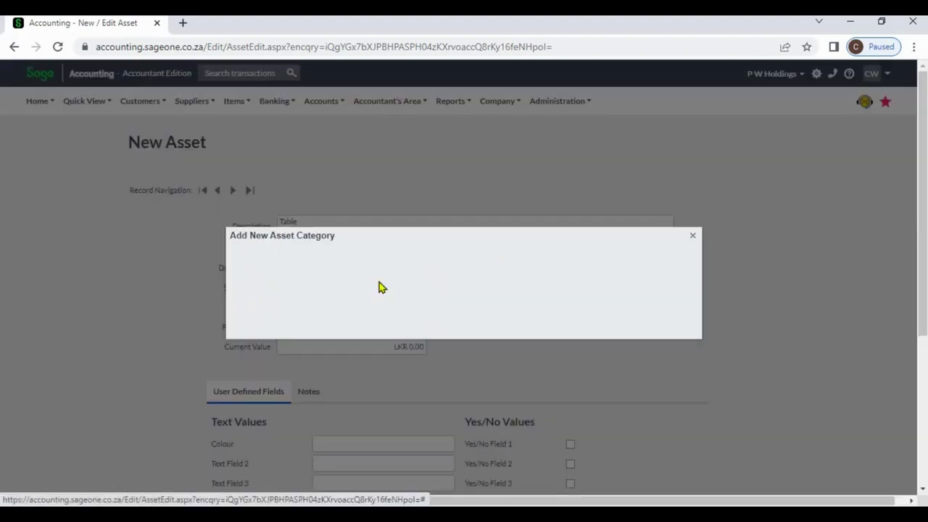
text(F)
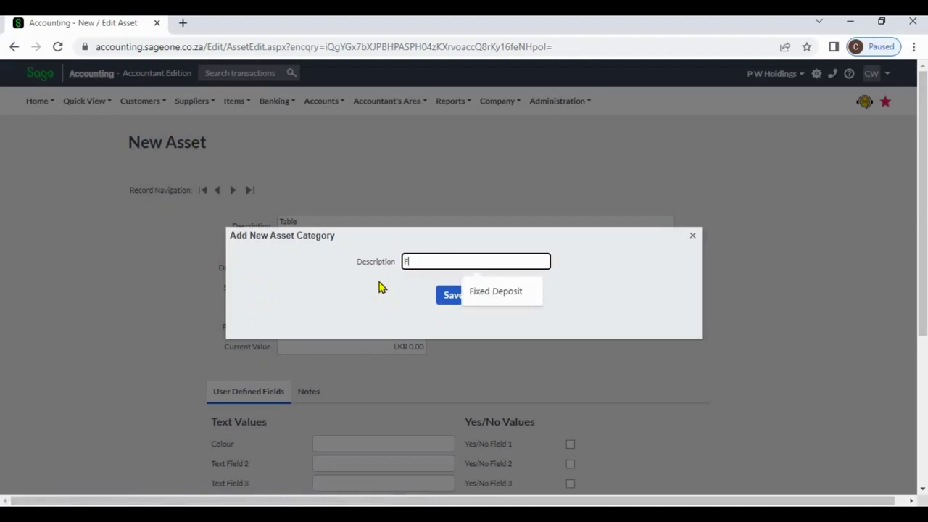
text(urniture)
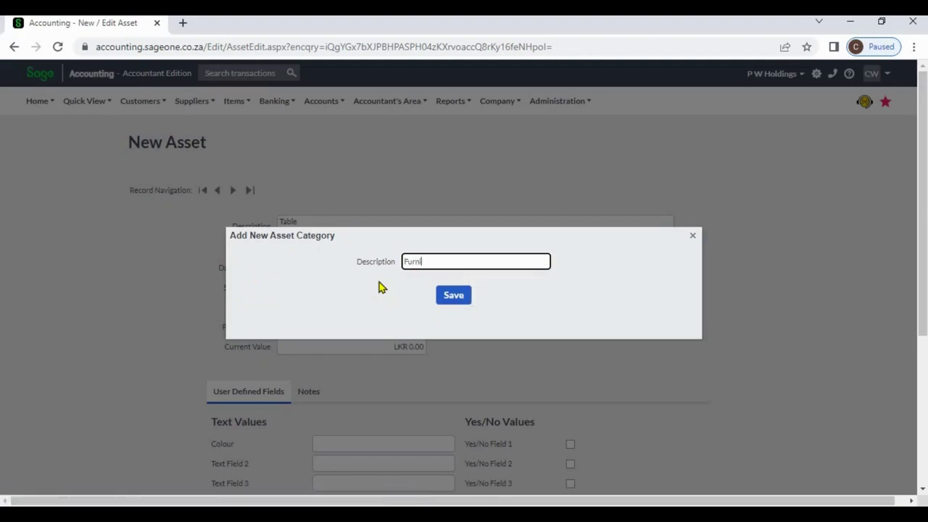
click(451, 295)
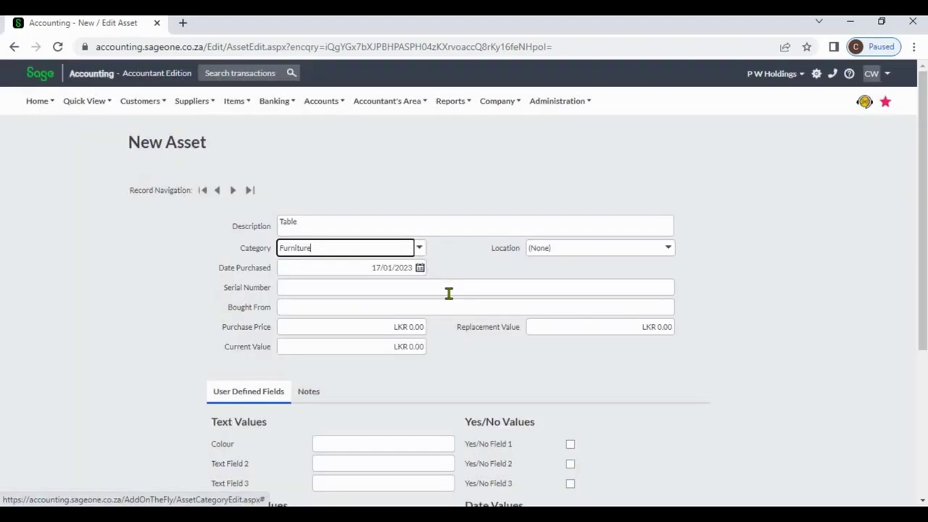
- Set the asset's purchase date to 01/01/2023
click(420, 268)
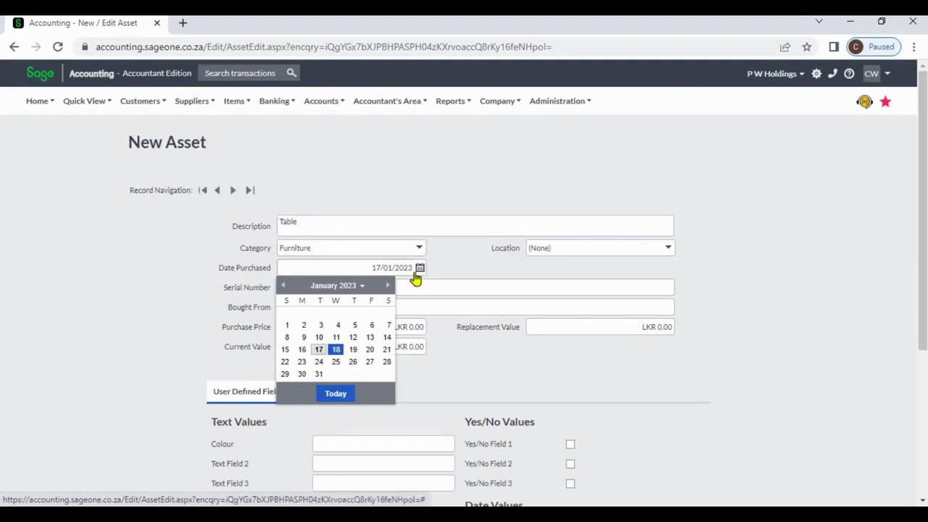
click(286, 326)
click(463, 272)
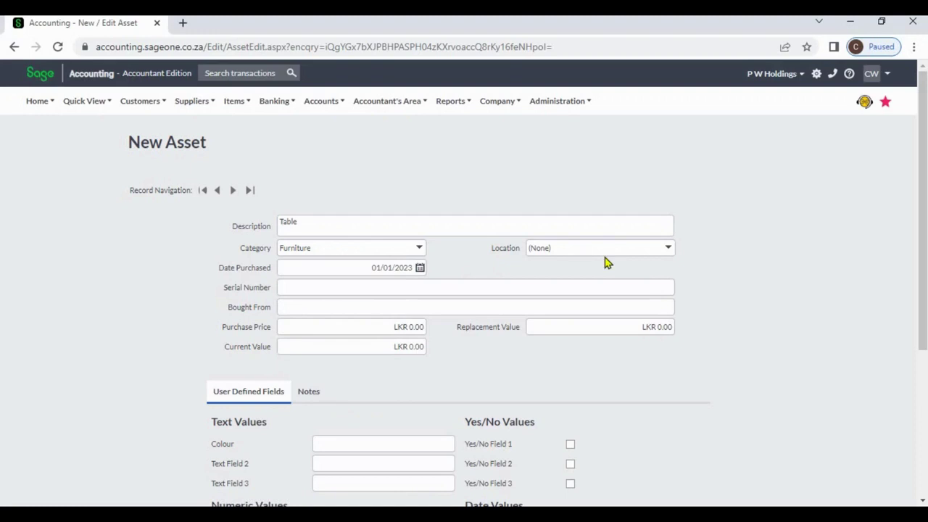
- Create a new asset location named "Branch B" from within the asset record and assign it to the table
click(667, 253)
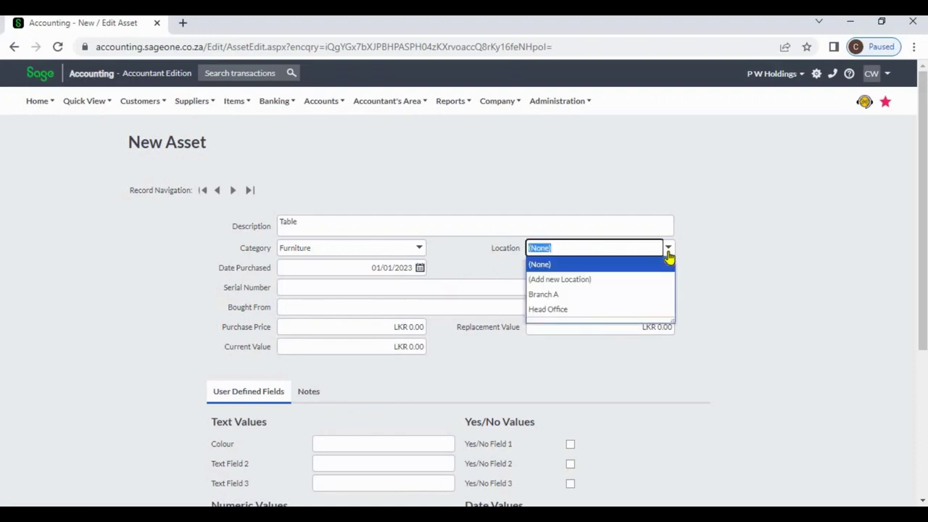
click(628, 282)
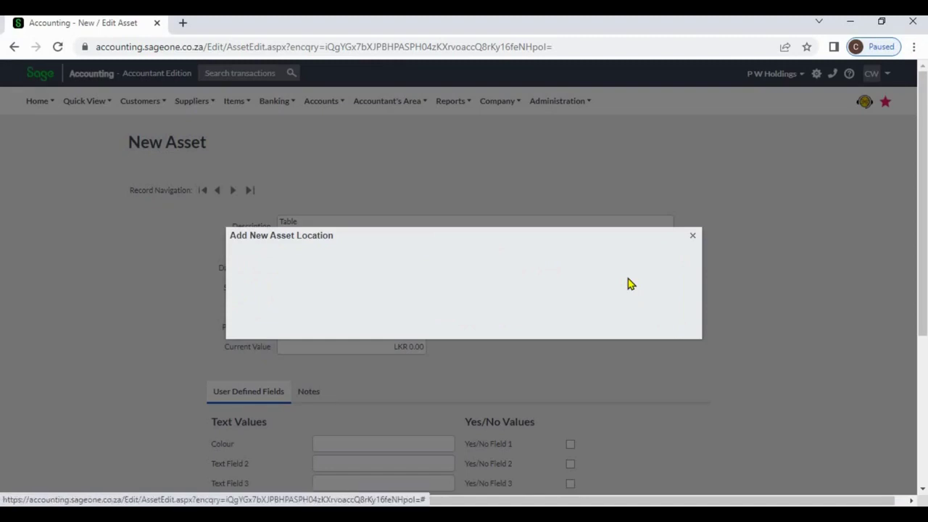
text(Branch)
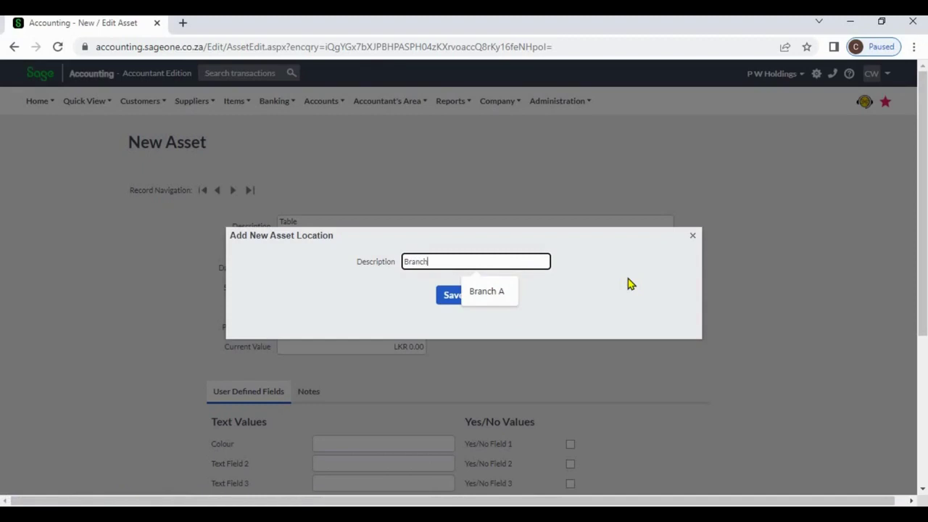
text( B)
click(453, 296)
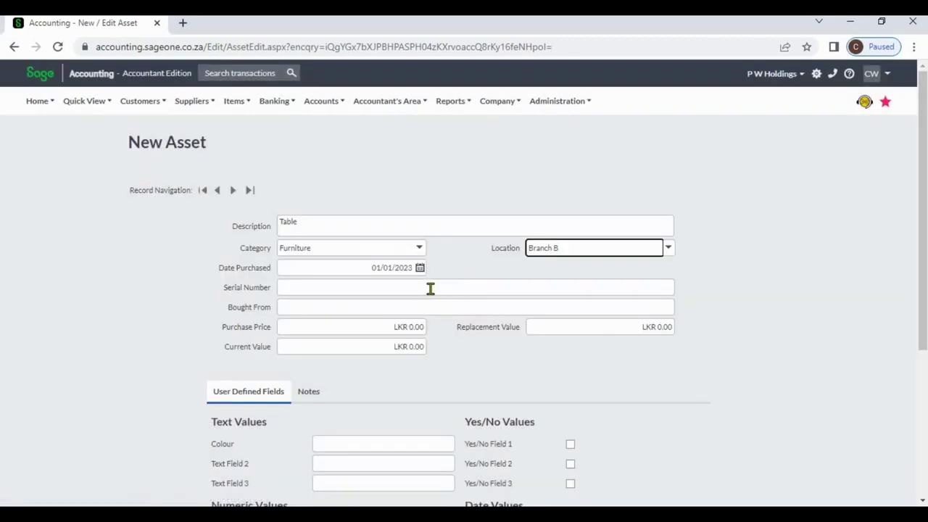
click(430, 288)
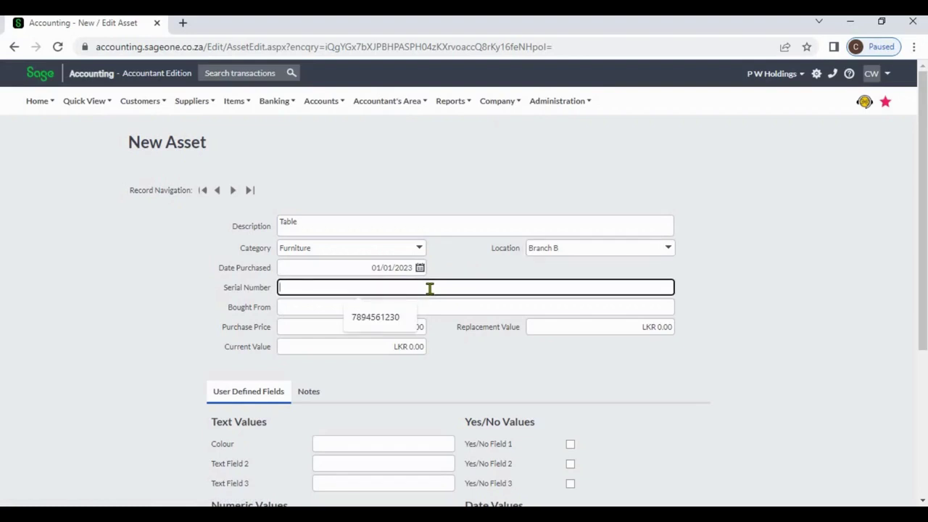
text(456)
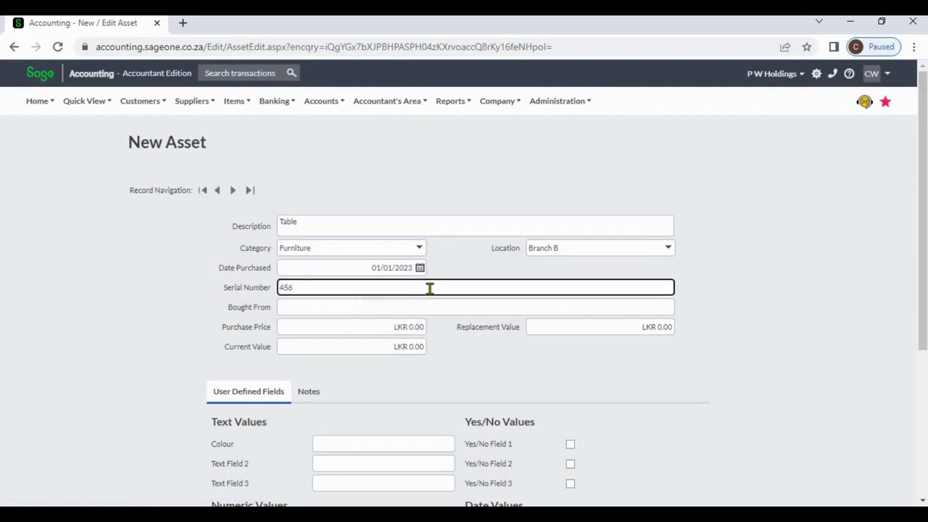
text(7891230)
click(427, 306)
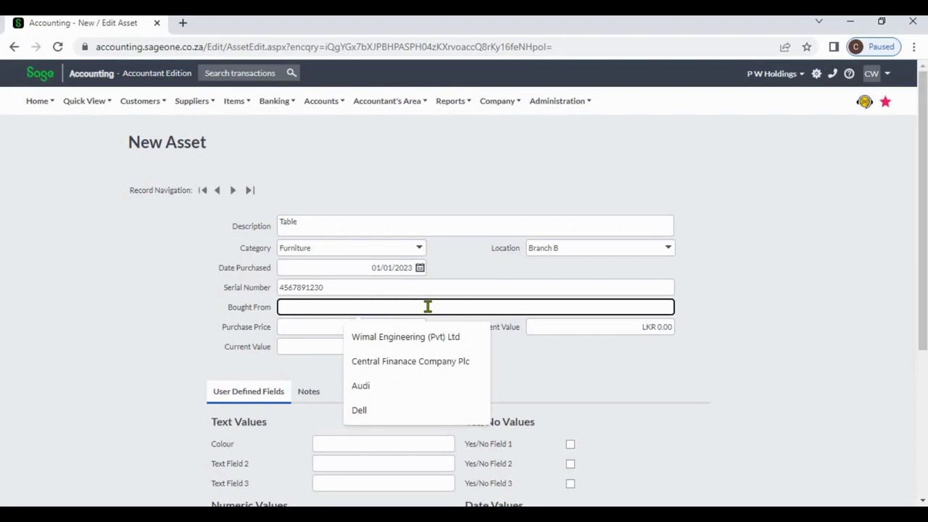
text(Furn)
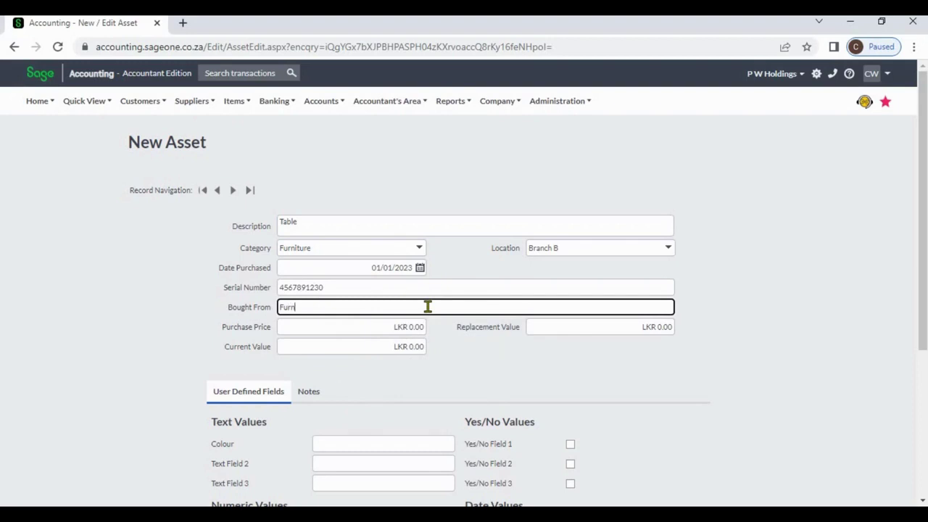
text(iture House)
- Set the asset's purchase price to 100,000 and its replacement value to 120,000
click(401, 326)
text(10000)
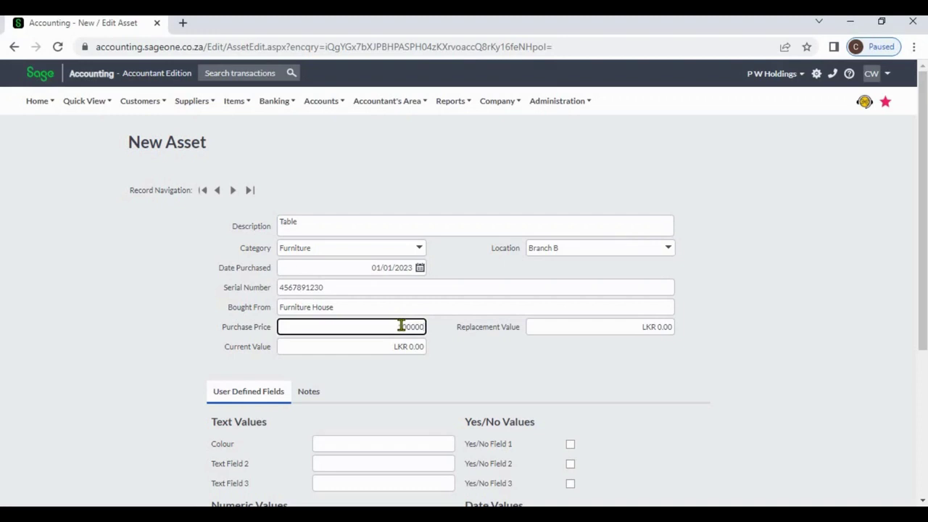
key(Tab)
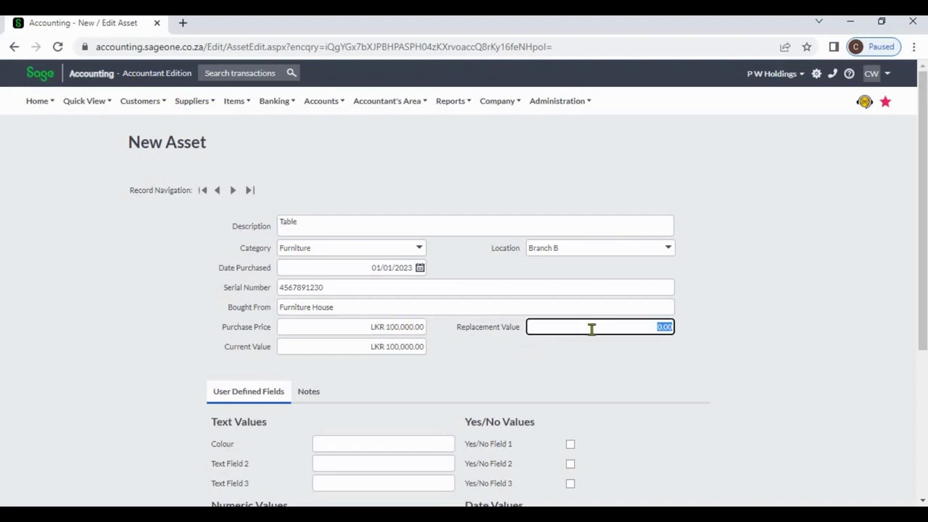
text(120000)
click(458, 359)
- Set the asset's current value to 95,000
click(413, 345)
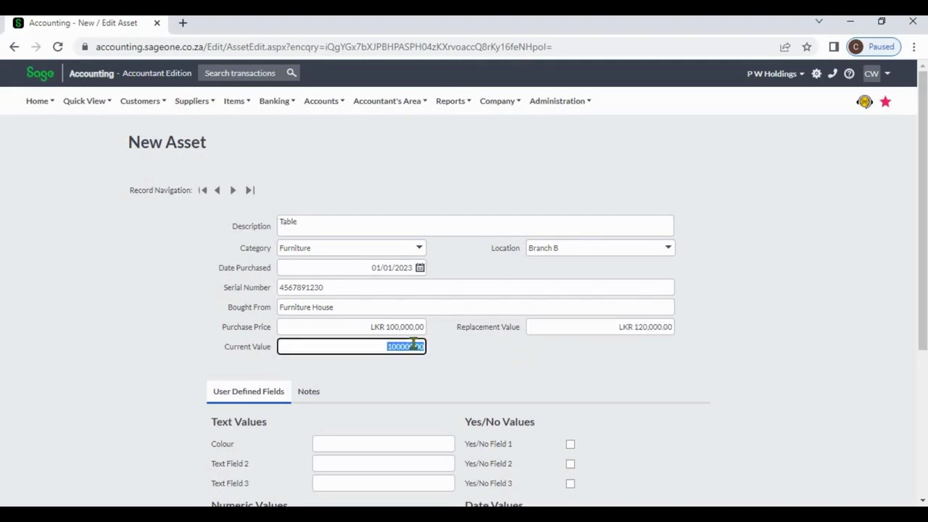
key(BackSpace)
text(95000)
click(487, 378)
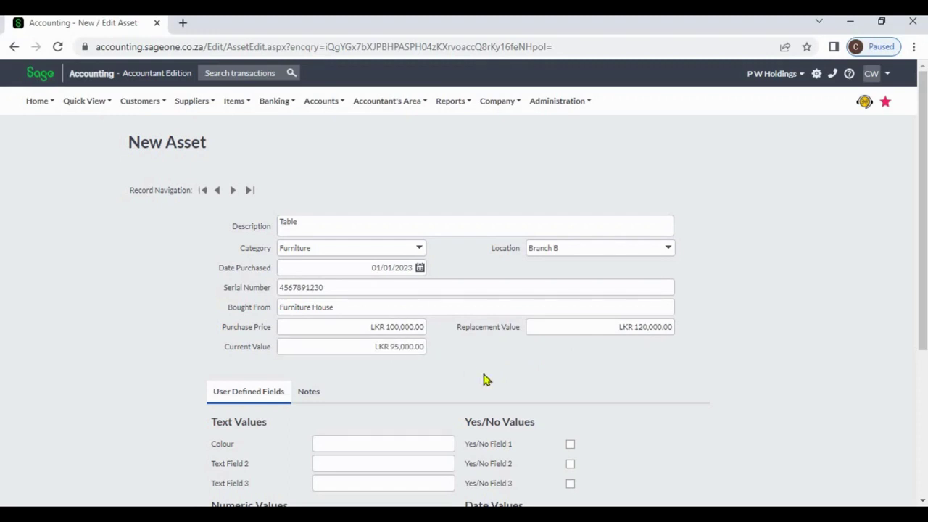
- Enter "Black" as the asset's colour in the user-defined fields
click(922, 500)
click(922, 501)
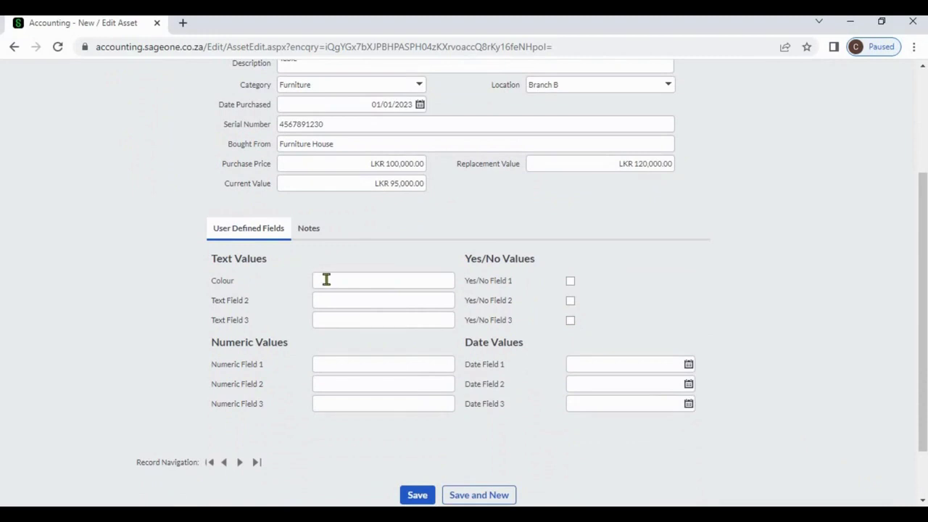
click(326, 280)
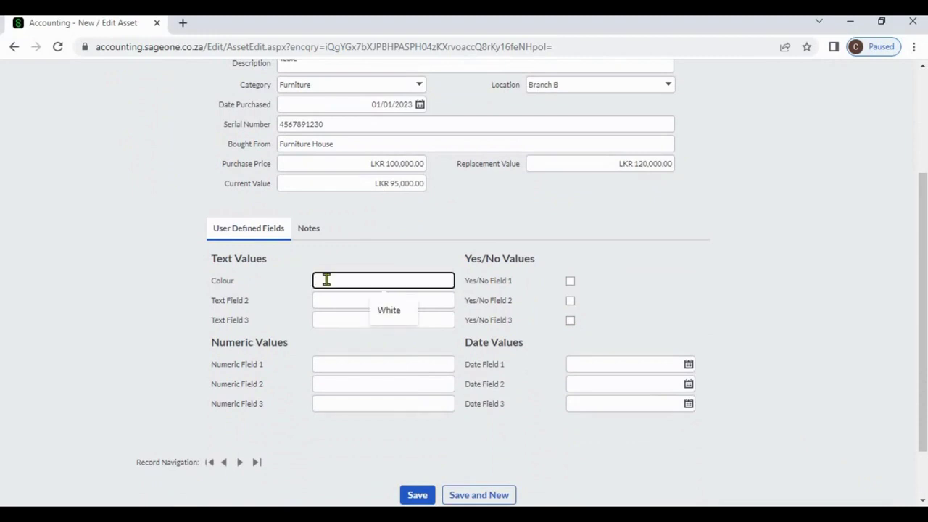
text(Black)
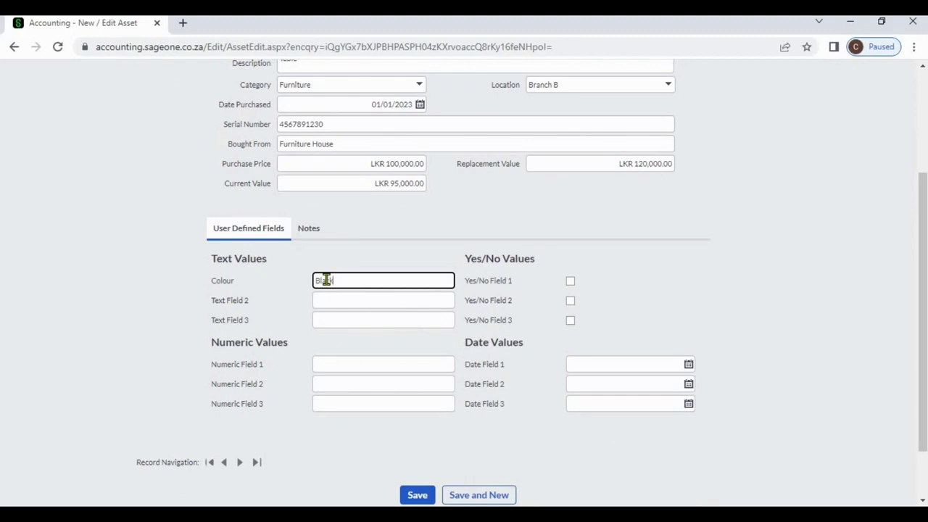
click(661, 269)
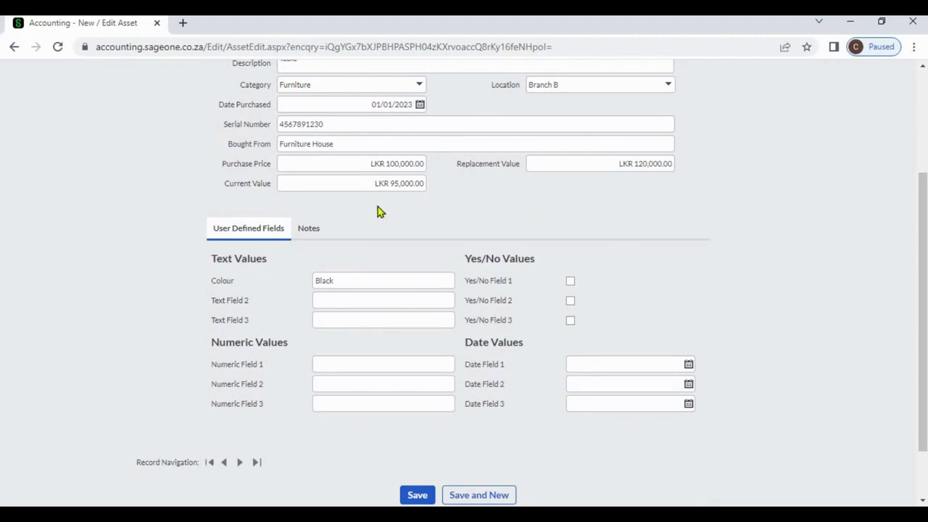
- Start adding an attachment to the asset's note, save the asset when asked, and return to its notes
click(311, 229)
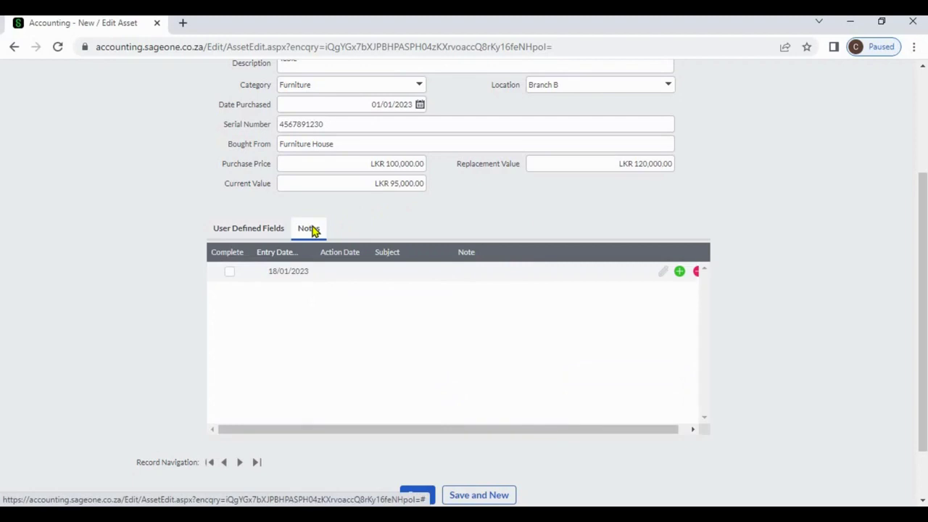
click(663, 278)
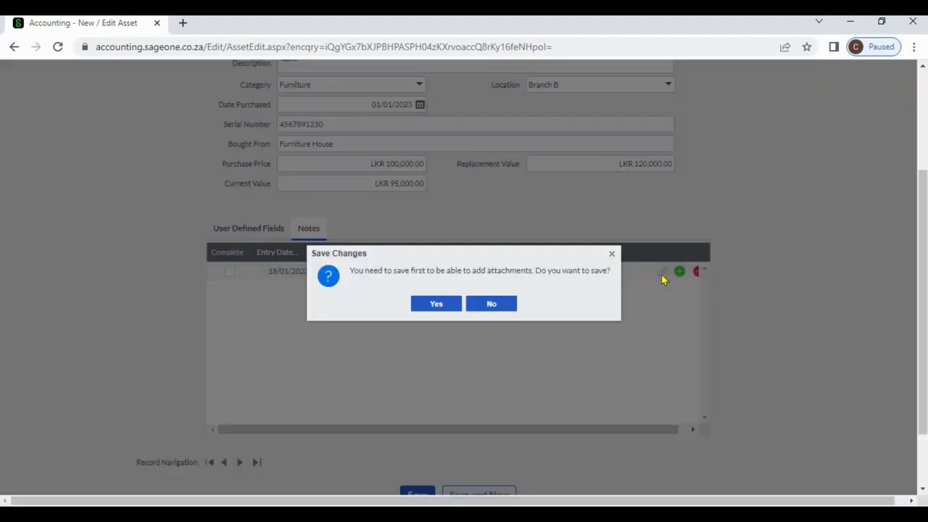
click(445, 307)
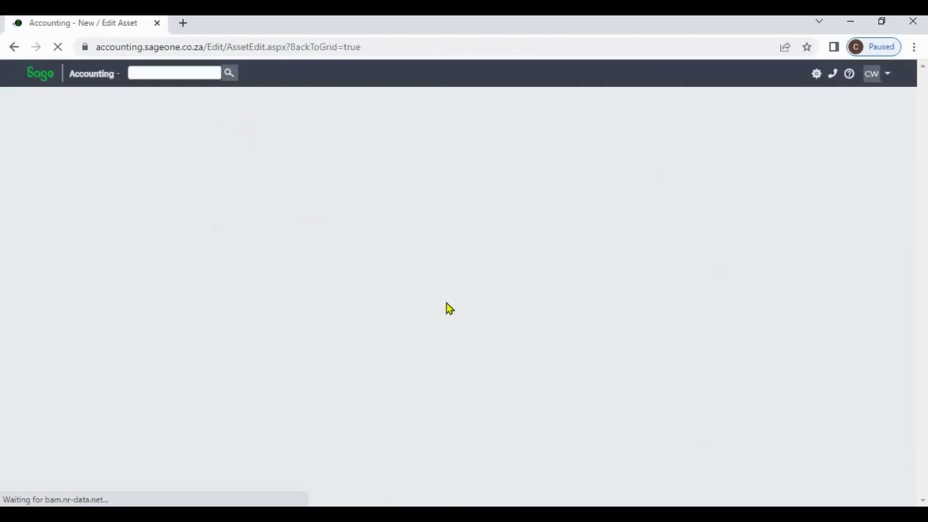
click(310, 392)
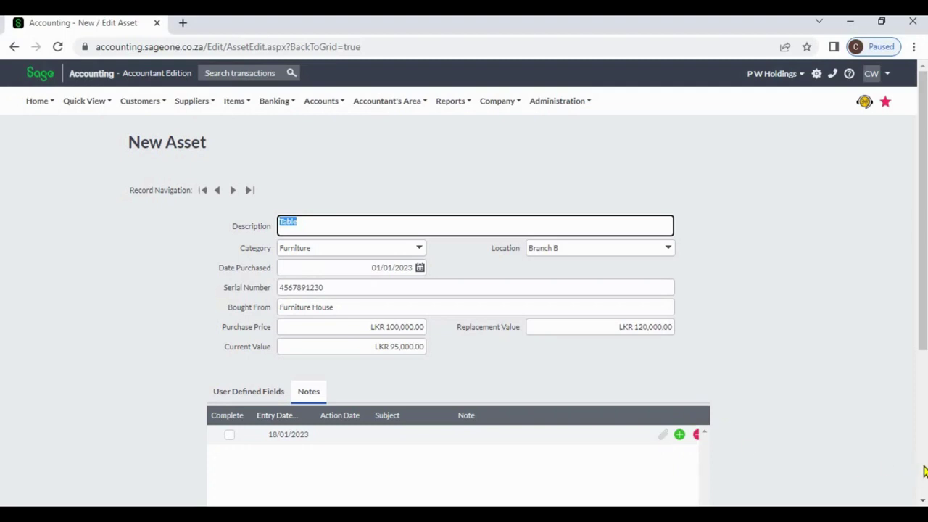
scroll(924, 471, down, 3)
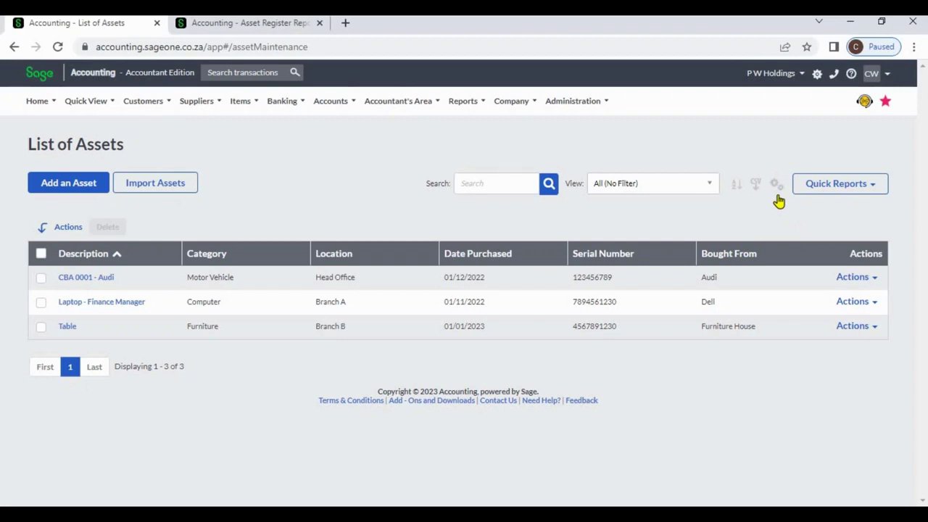
click(776, 189)
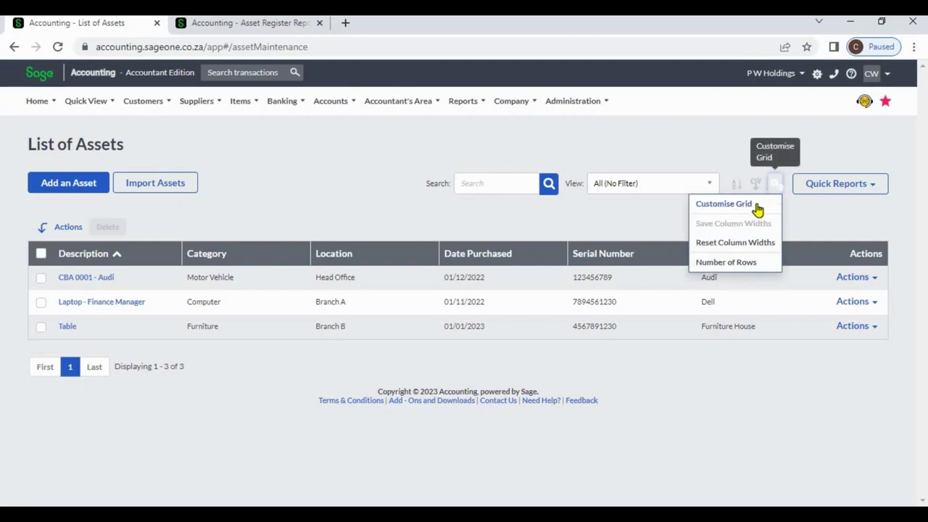
click(757, 207)
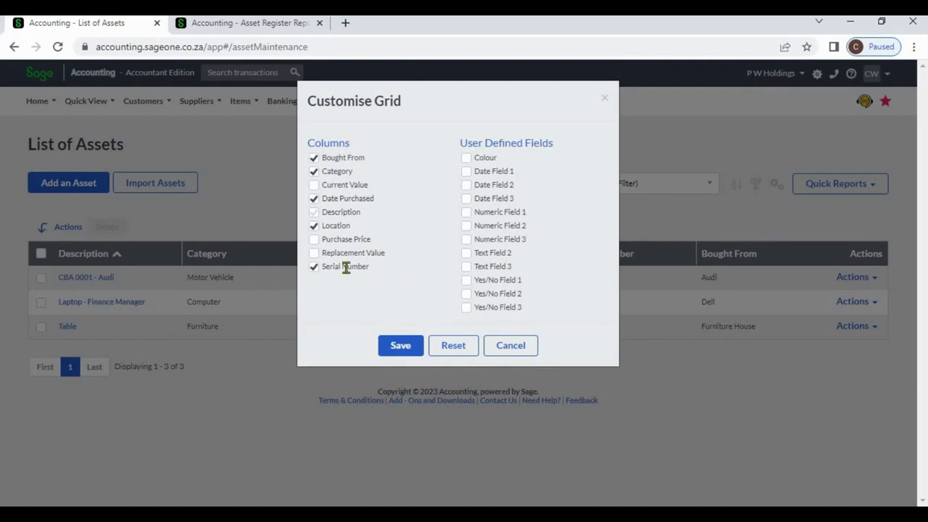
click(313, 240)
click(516, 346)
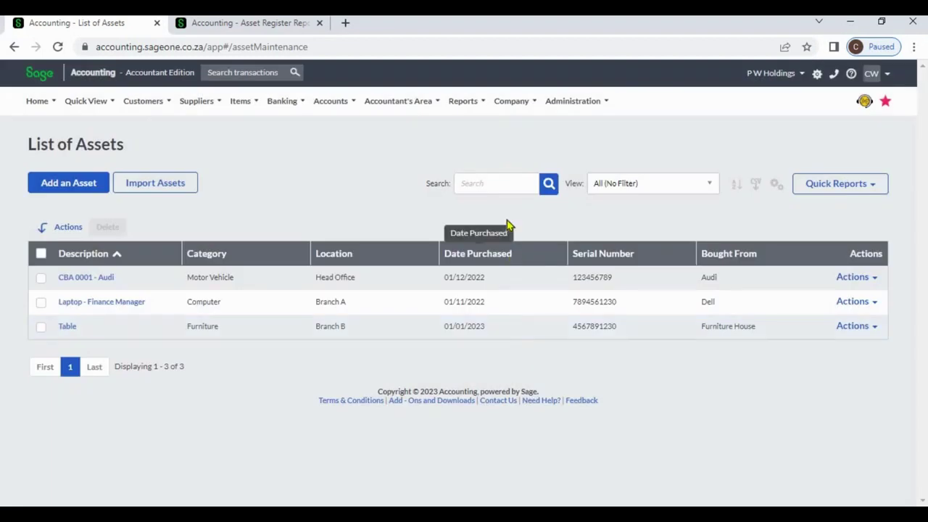
- Search the list of assets for "laptop"
click(486, 186)
click(487, 187)
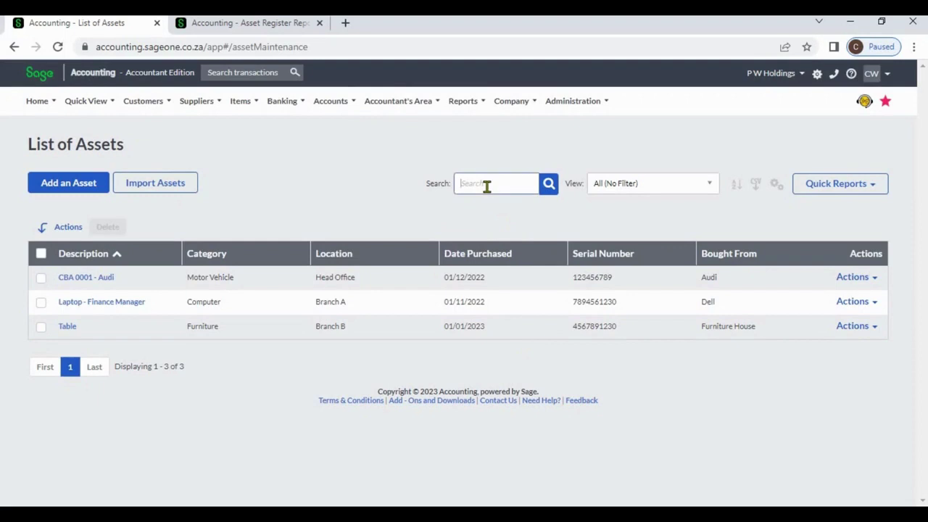
text(laptop)
key(Return)
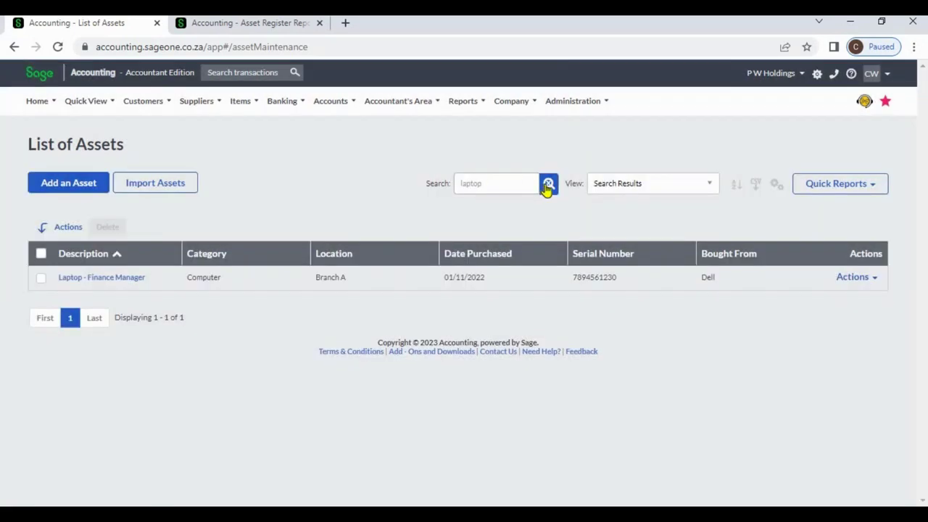
- Clear the asset search and sort the full list by Category from A to Z, with Date Purchased as the second sort level
click(548, 185)
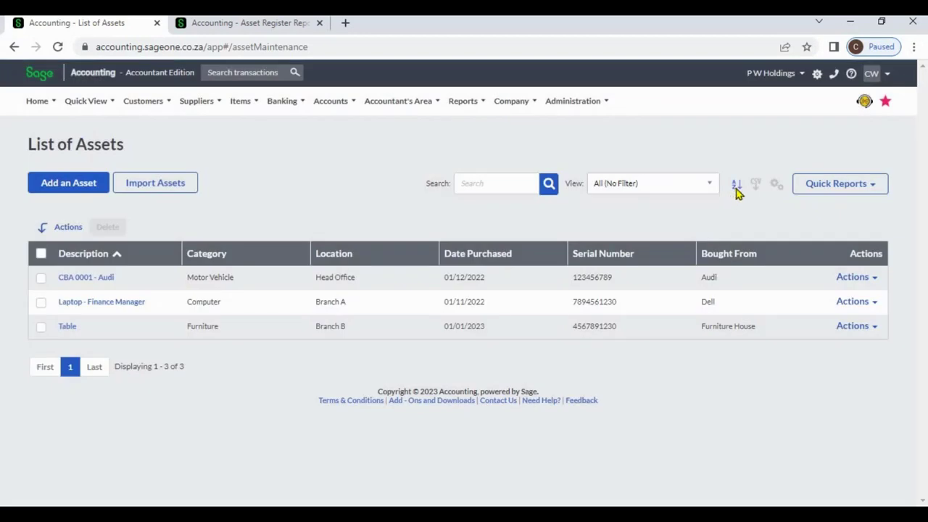
click(736, 190)
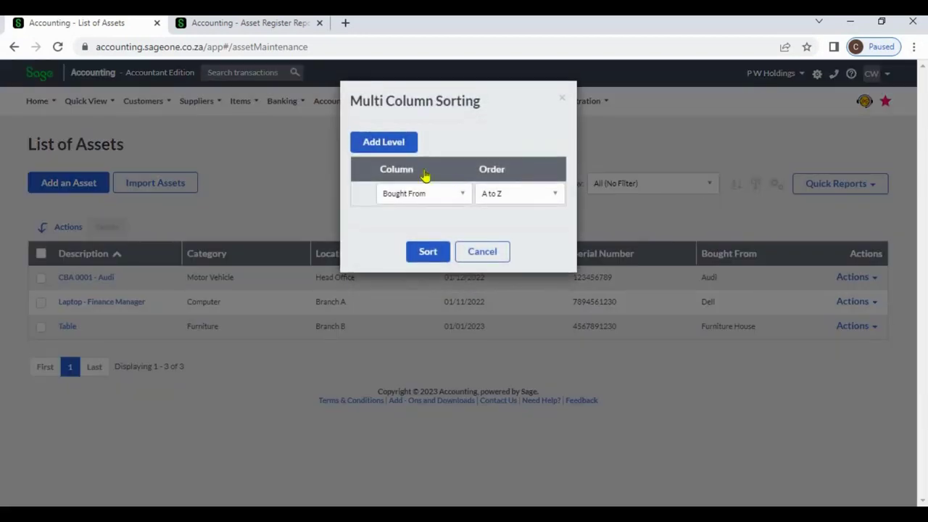
click(383, 145)
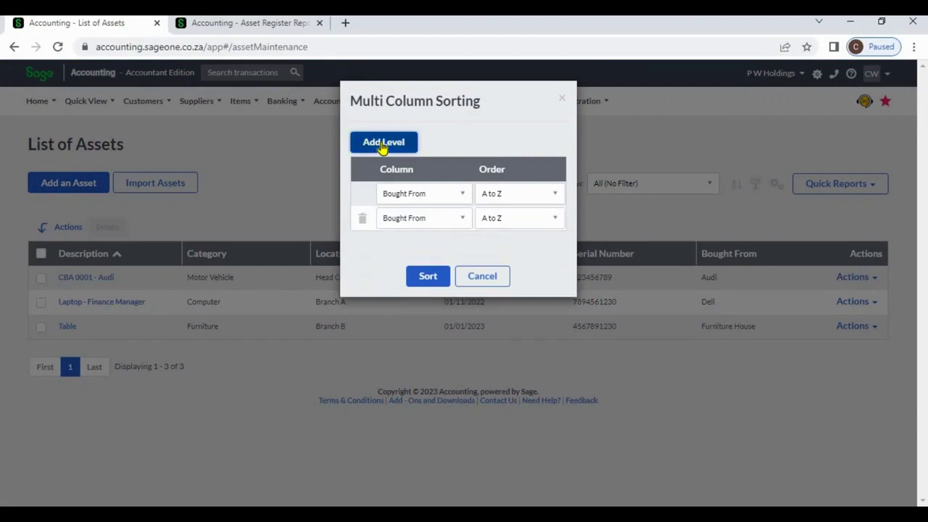
click(462, 194)
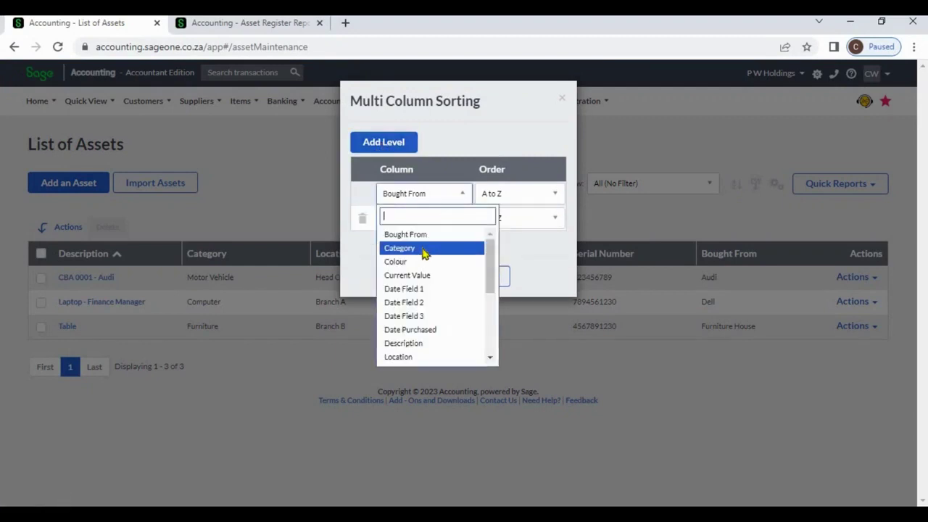
click(425, 250)
click(460, 219)
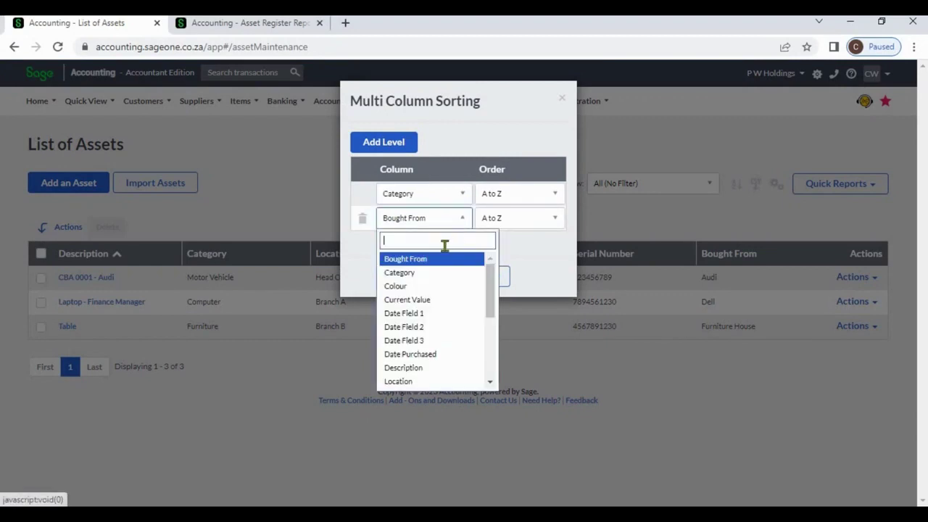
click(451, 354)
click(433, 279)
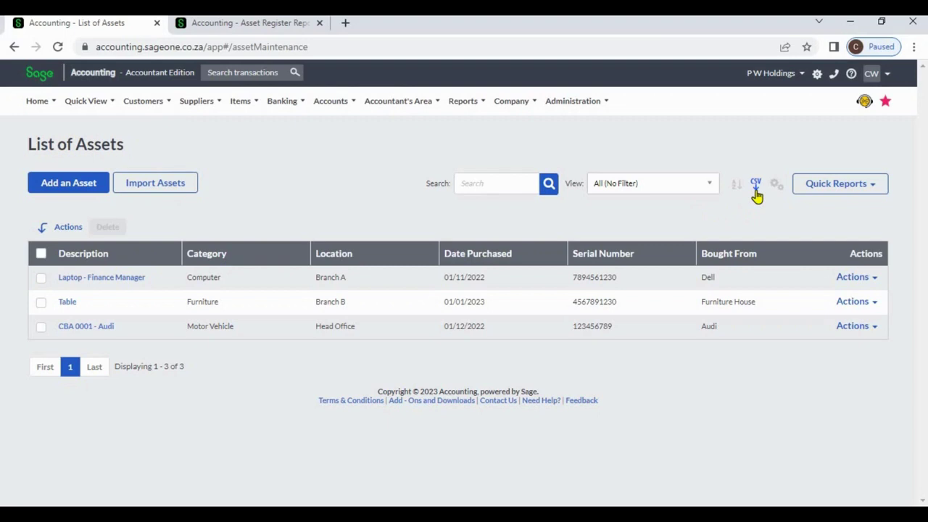
key(alt+Tab)
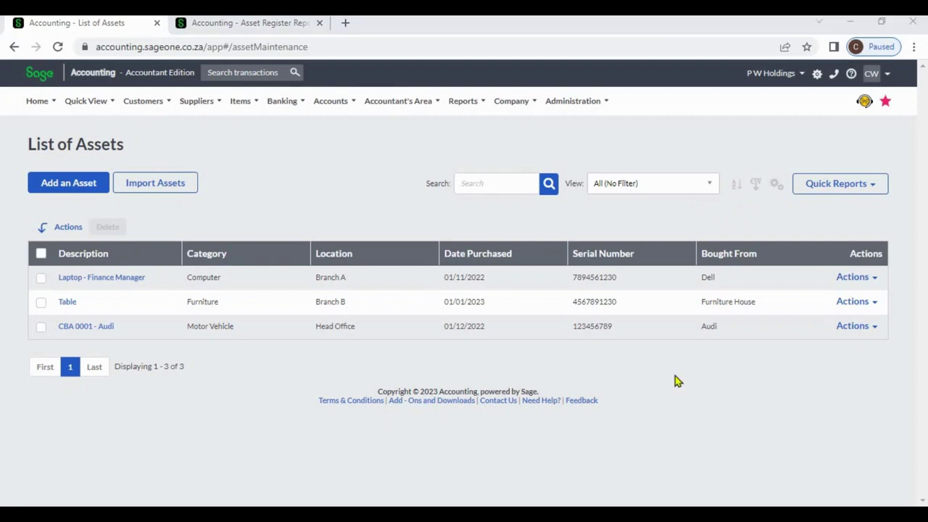